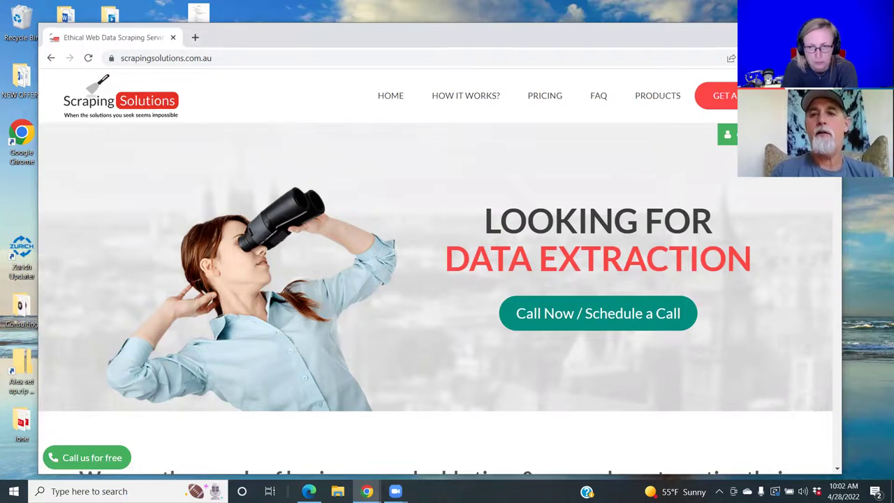
Open the client portal from the website and start a new data extraction job named "Ark".
{"action": "left_click", "coordinate": [730, 134]}
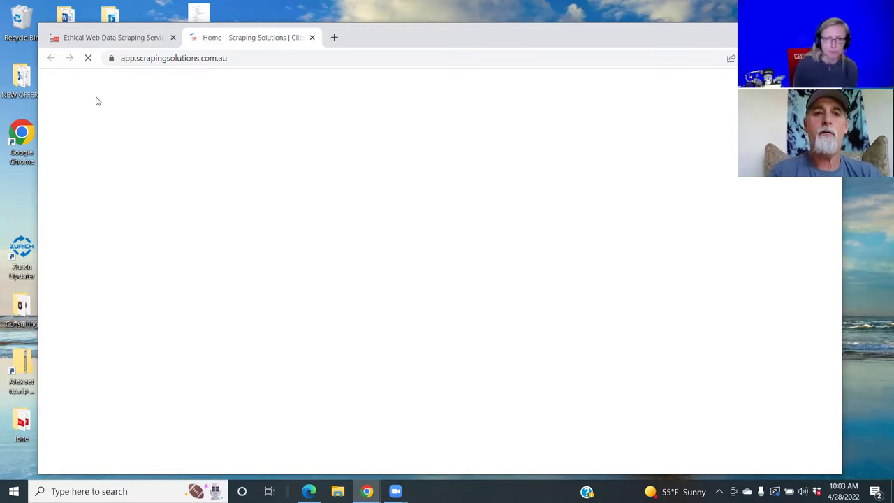
{"action": "left_click", "coordinate": [635, 99]}
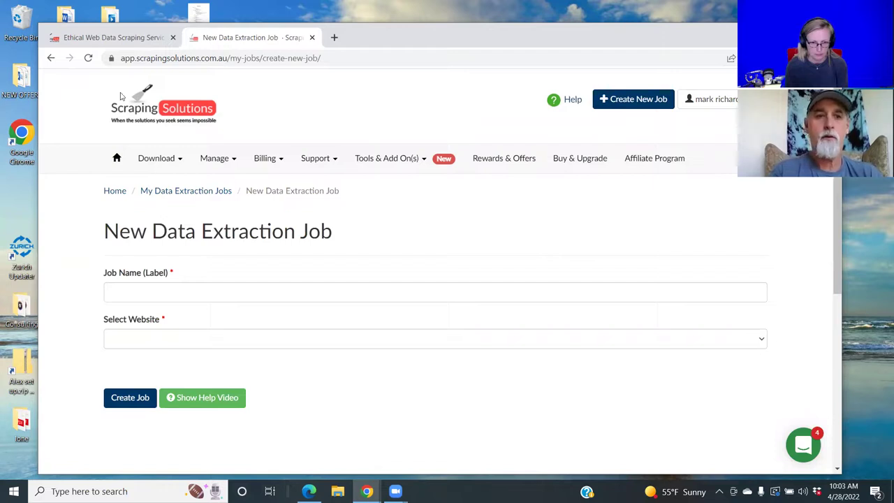
{"action": "left_click", "coordinate": [122, 292]}
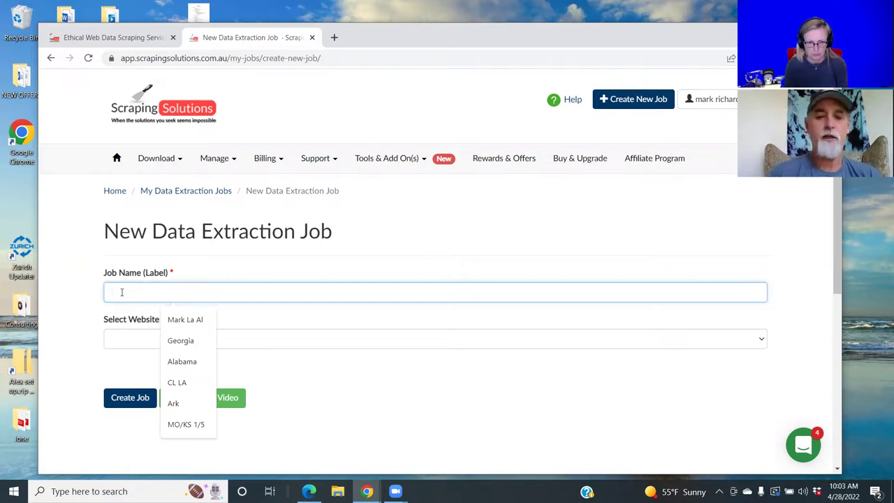
{"action": "type", "text": "Ar"}
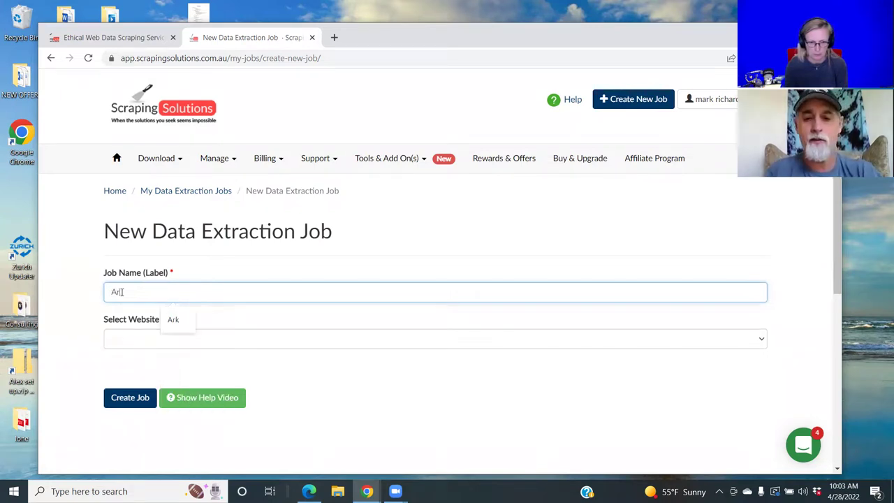
{"action": "type", "text": "k"}
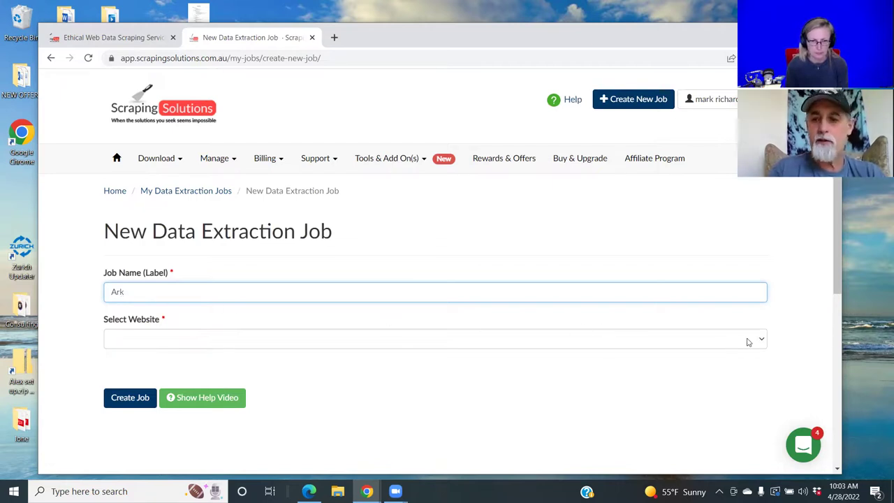
Choose Zillow as the job's website and begin adding a new Zillow search.
{"action": "left_click", "coordinate": [762, 341]}
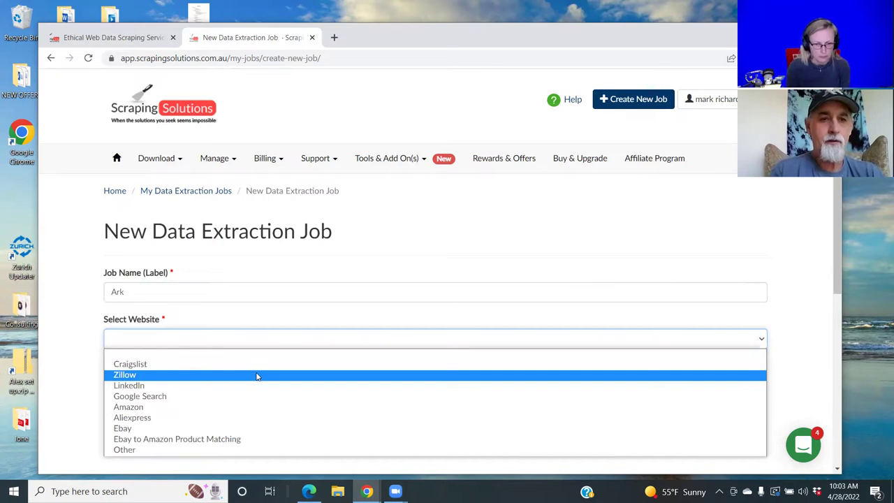
{"action": "left_click", "coordinate": [257, 376]}
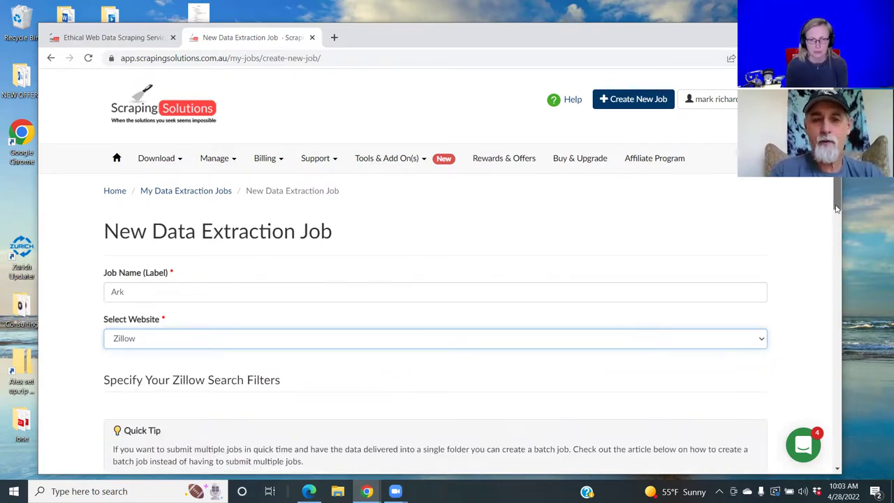
{"action": "left_click_drag", "start_coordinate": [836, 208], "coordinate": [812, 319]}
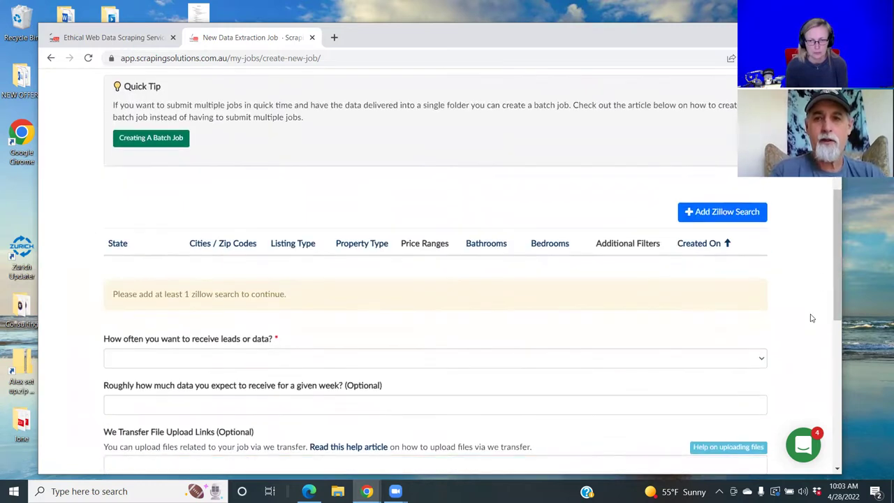
{"action": "left_click", "coordinate": [714, 214]}
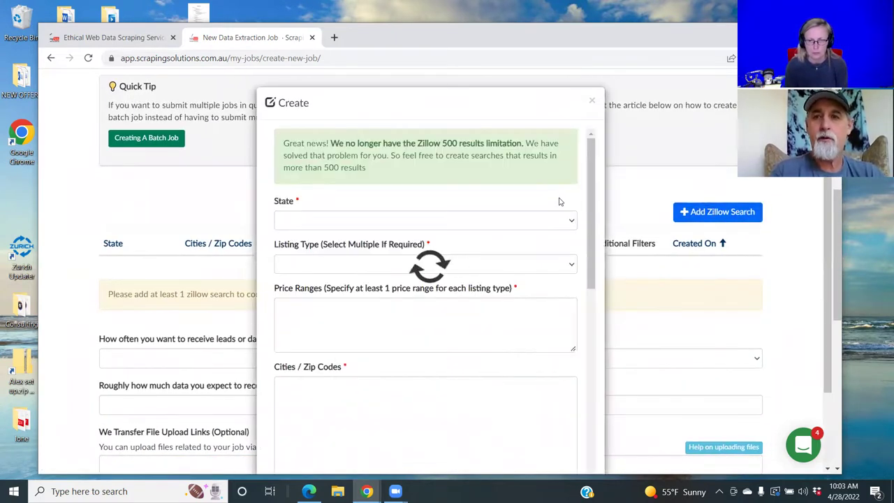
{"action": "left_click_drag", "start_coordinate": [825, 214], "coordinate": [825, 256]}
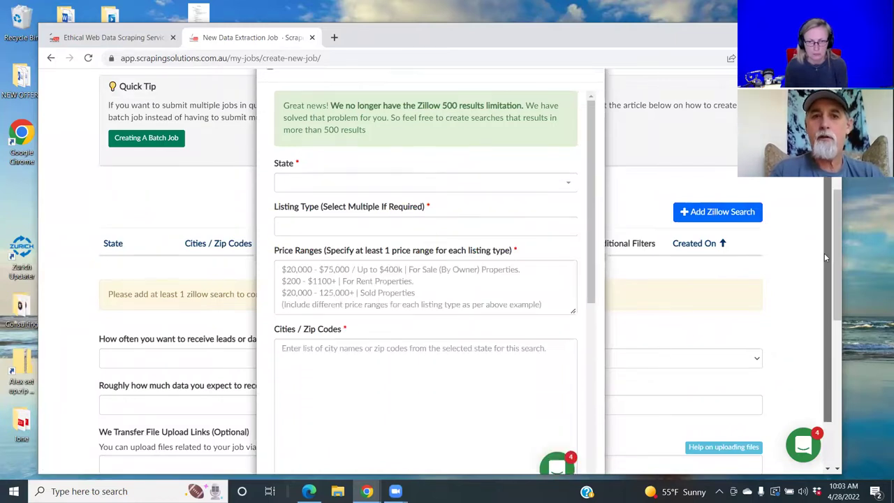
Set the search's state to AR - Arkansas and its listing type to For Sale (By Owner).
{"action": "left_click", "coordinate": [319, 180]}
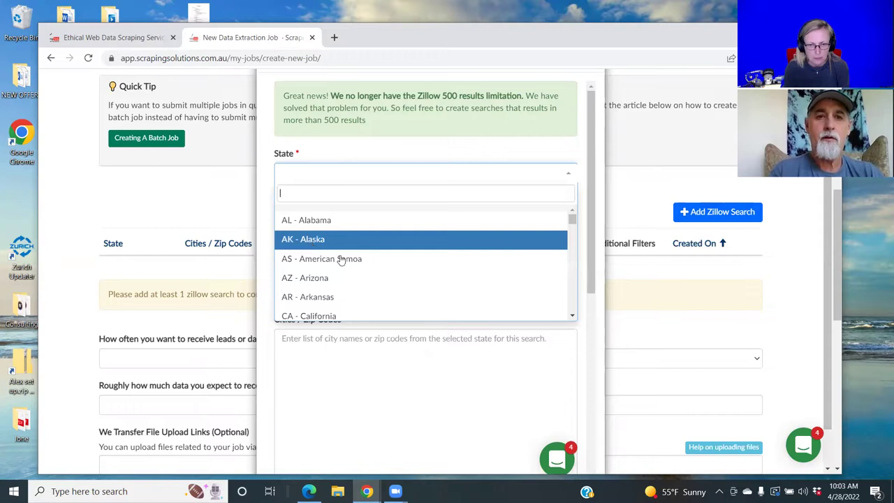
{"action": "left_click", "coordinate": [328, 299]}
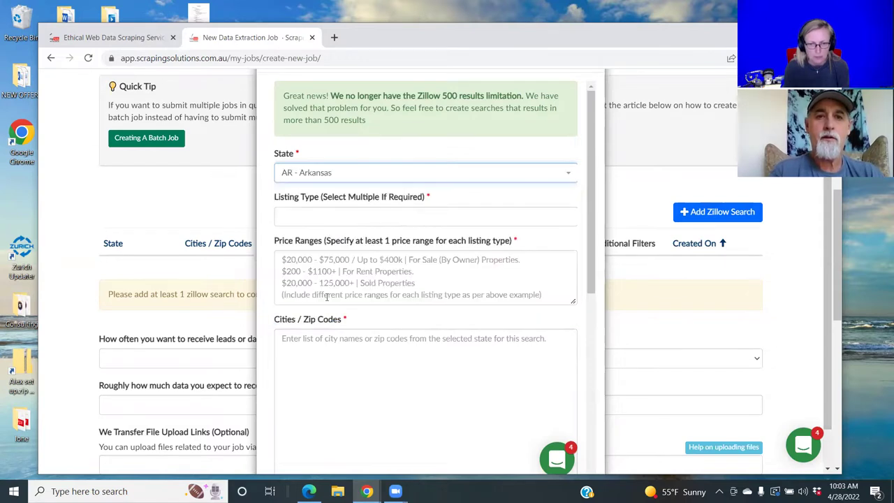
{"action": "left_click", "coordinate": [308, 220]}
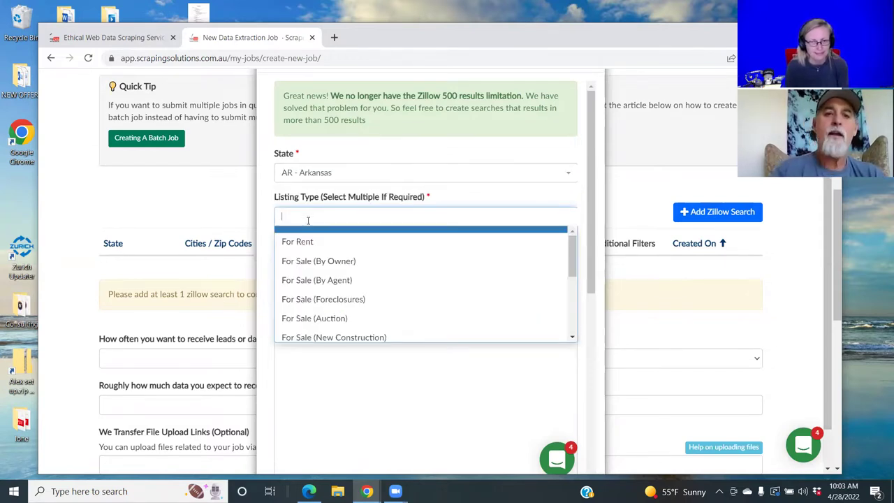
{"action": "left_click", "coordinate": [302, 261]}
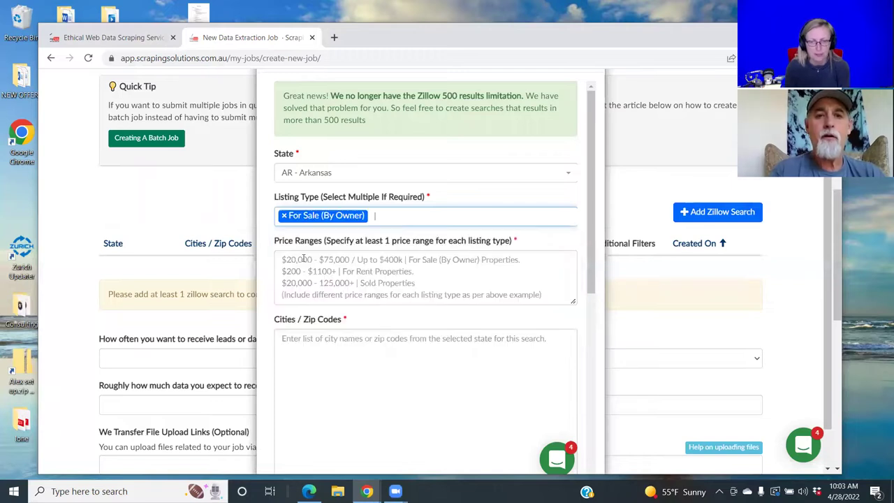
Enter "$85,000 to $325,000" as the price range of the Zillow search.
{"action": "left_click", "coordinate": [284, 261]}
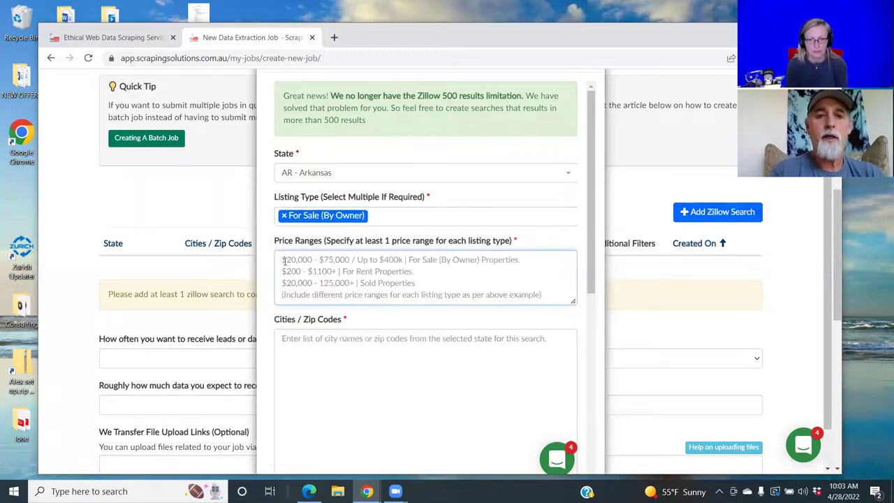
{"action": "type", "text": "$"}
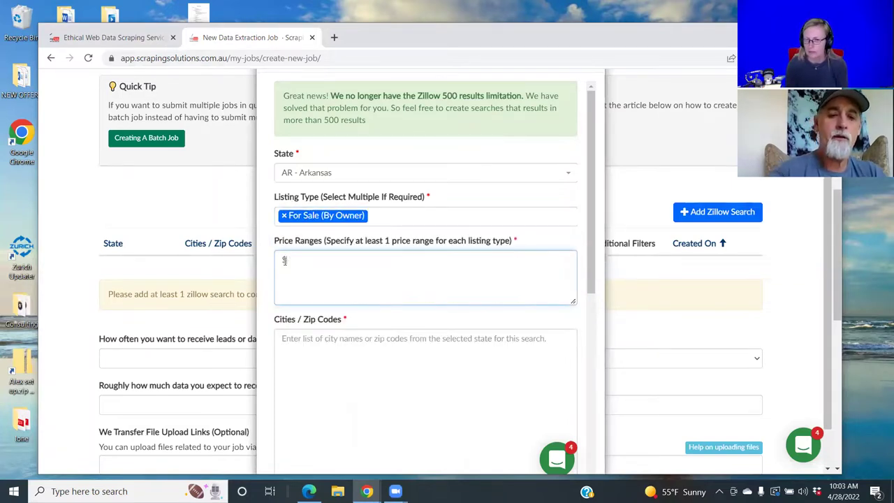
{"action": "type", "text": "85"}
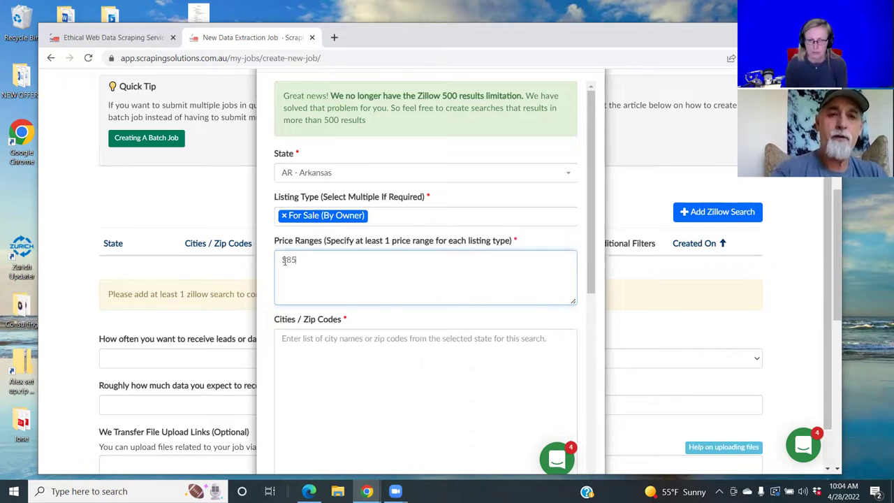
{"action": "type", "text": ",000"}
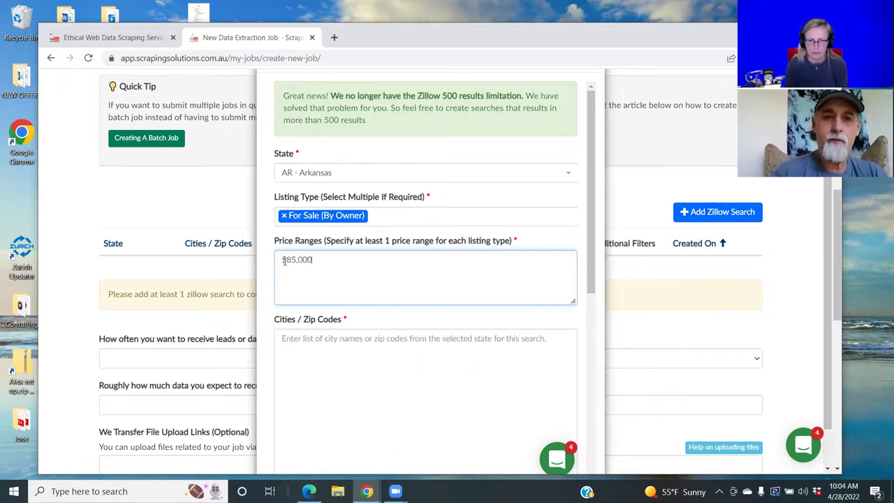
{"action": "type", "text": " to"}
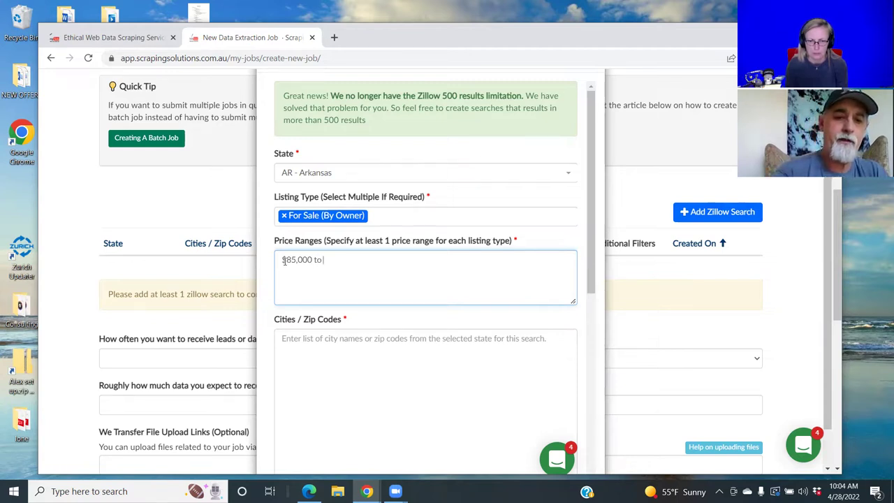
{"action": "type", "text": " $3"}
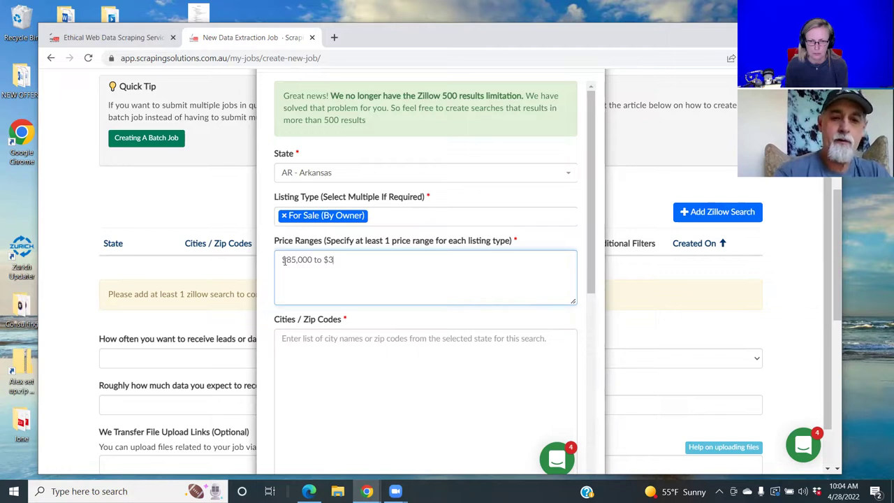
{"action": "type", "text": "25"}
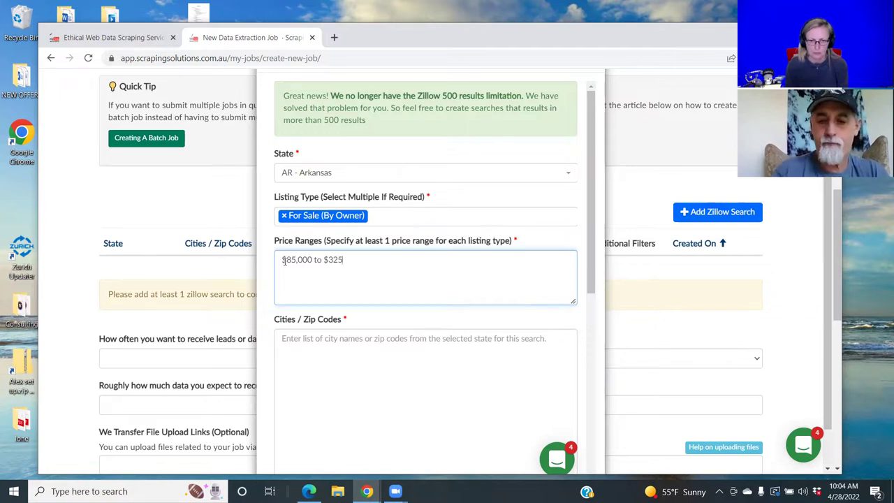
{"action": "type", "text": ",000"}
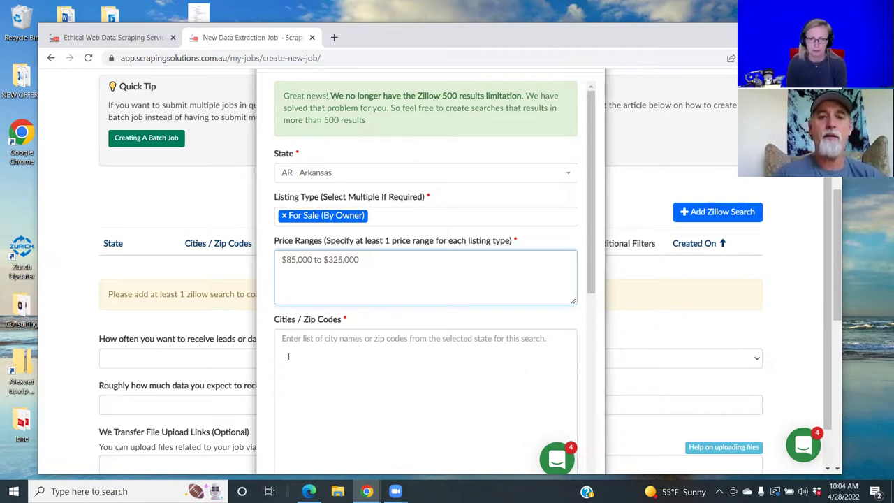
Enter "entire state" as the cities and zip codes covered by the search.
{"action": "left_click", "coordinate": [288, 347]}
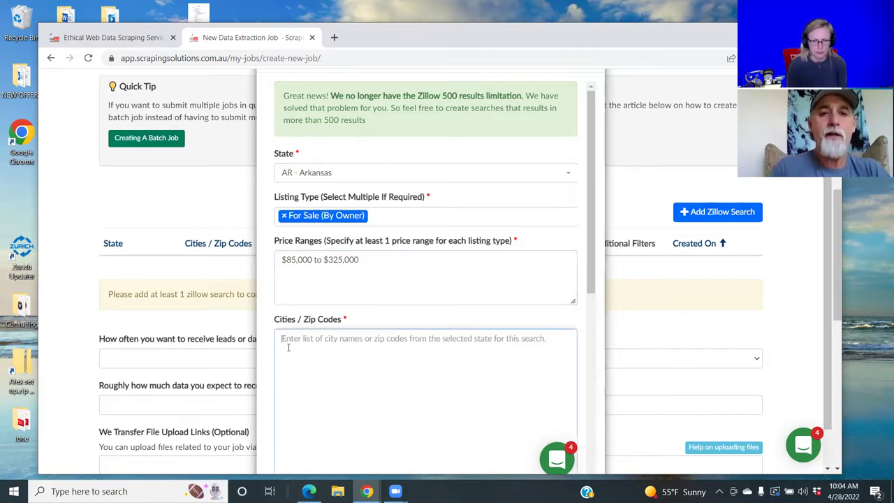
{"action": "type", "text": "ent"}
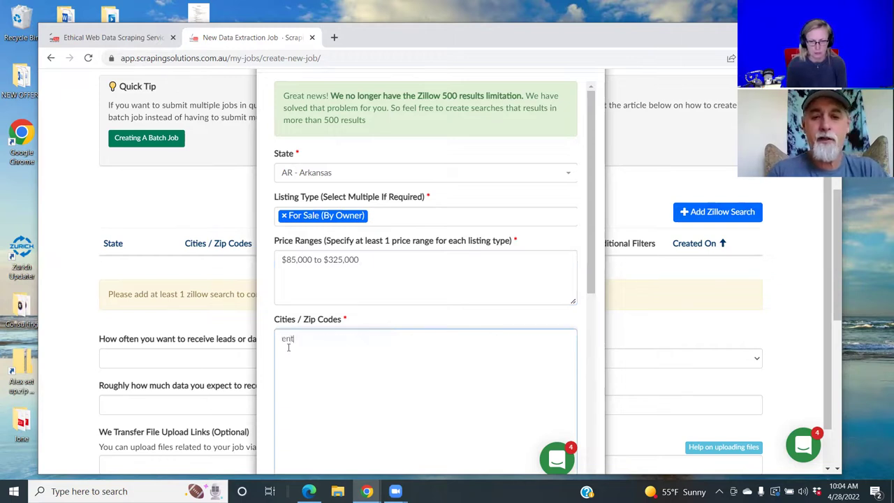
{"action": "type", "text": "ire"}
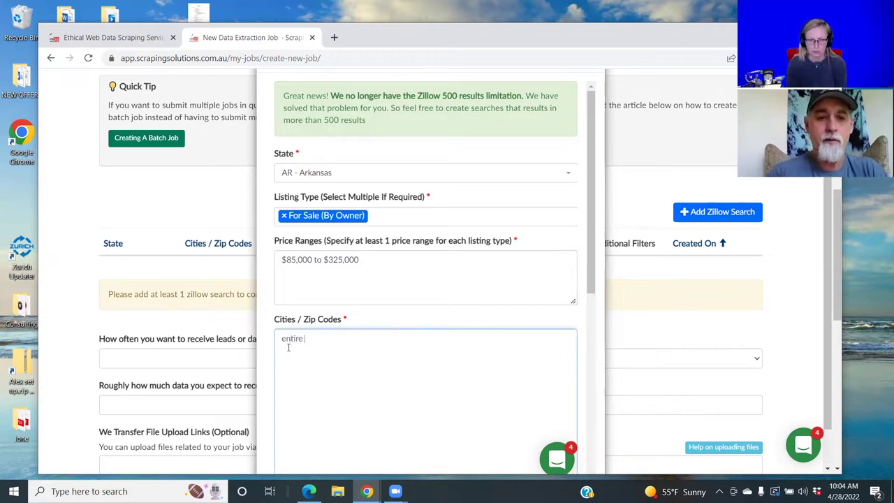
{"action": "type", "text": " stA"}
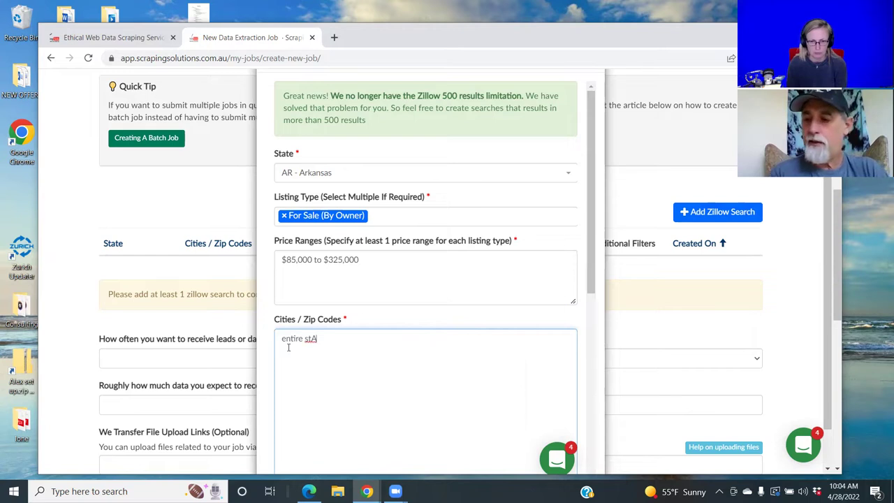
{"action": "key", "text": "BackSpace"}
{"action": "key", "text": "BackSpace"}
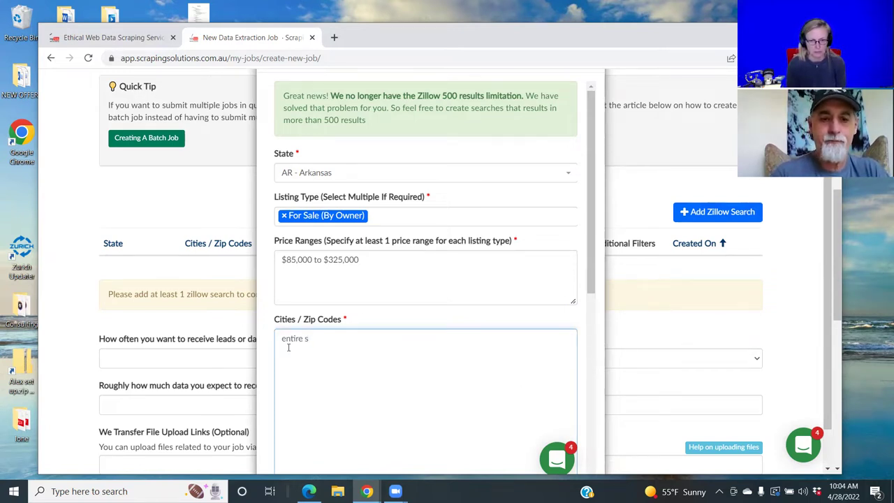
{"action": "type", "text": "tate"}
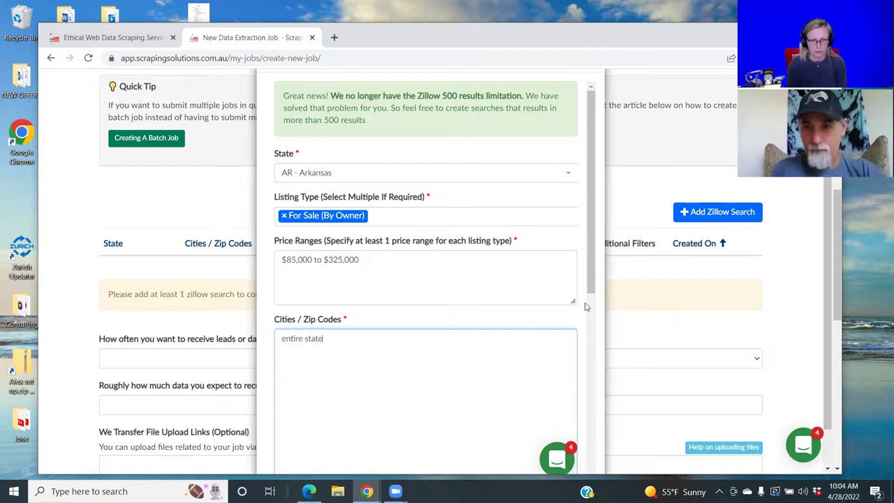
Select Houses, Townhomes, Condos/co-ops and Manufactured as the property types of the Zillow search.
{"action": "left_click_drag", "start_coordinate": [591, 299], "coordinate": [593, 412]}
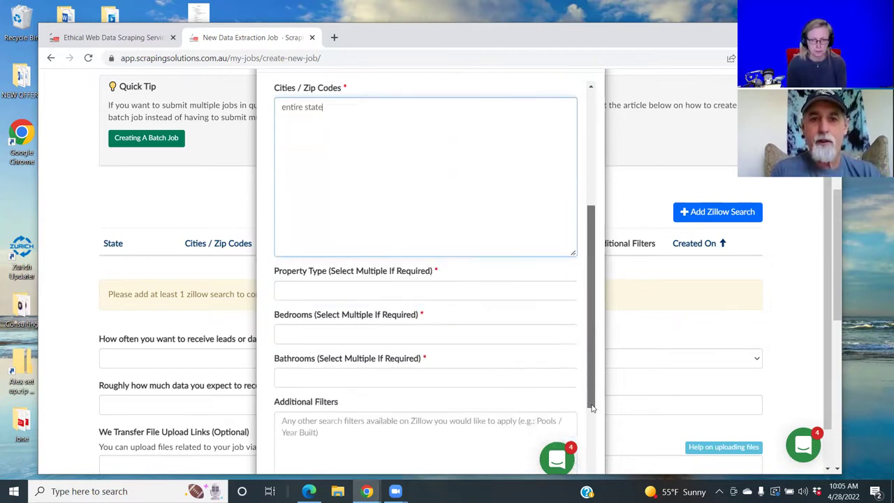
{"action": "left_click", "coordinate": [330, 296]}
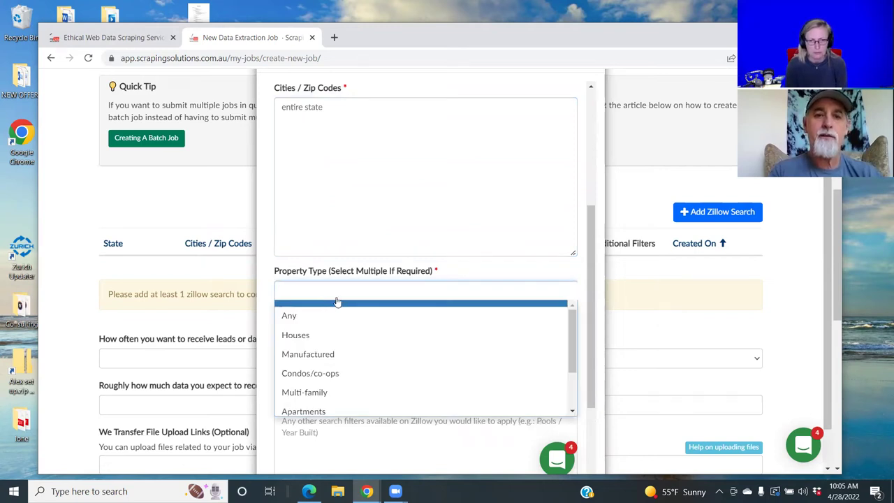
{"action": "type", "text": "ho"}
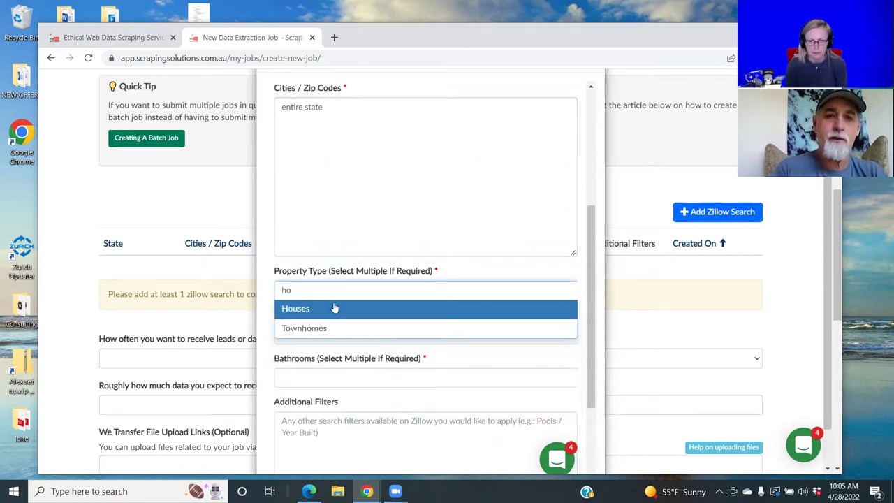
{"action": "left_click", "coordinate": [333, 311]}
{"action": "type", "text": "to"}
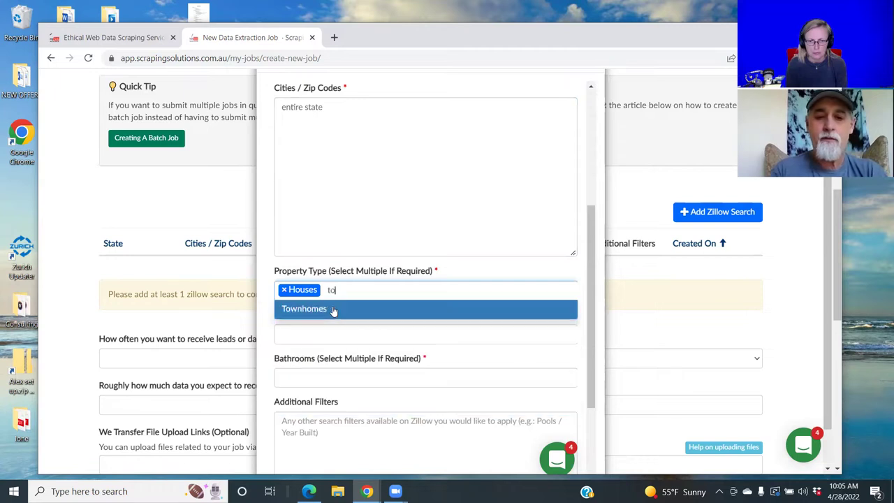
{"action": "left_click", "coordinate": [333, 311]}
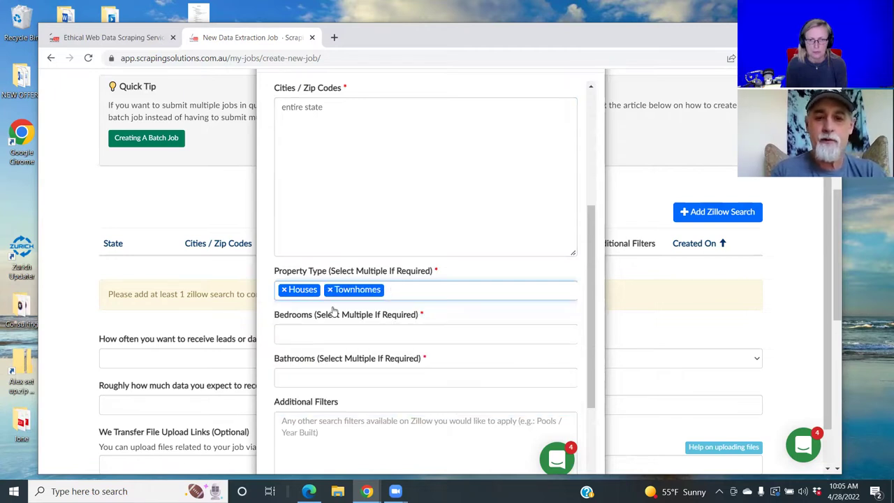
{"action": "type", "text": "cond"}
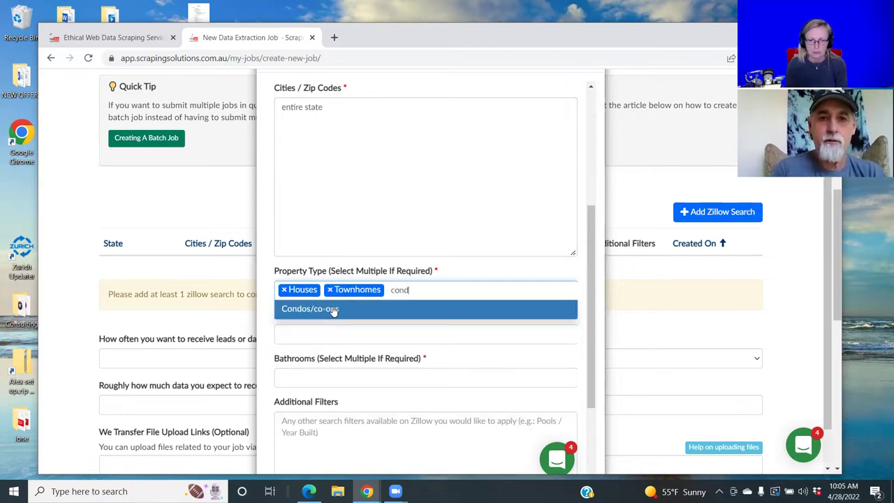
{"action": "left_click", "coordinate": [333, 310]}
{"action": "type", "text": "man"}
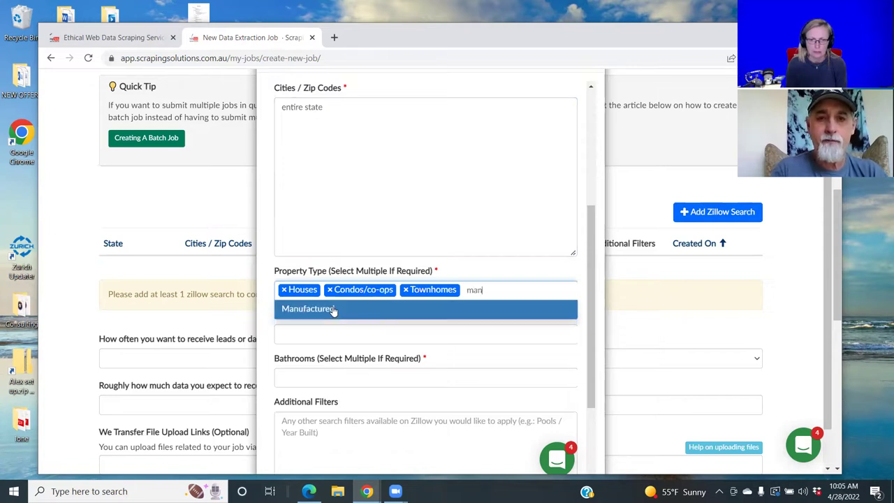
{"action": "left_click", "coordinate": [333, 309]}
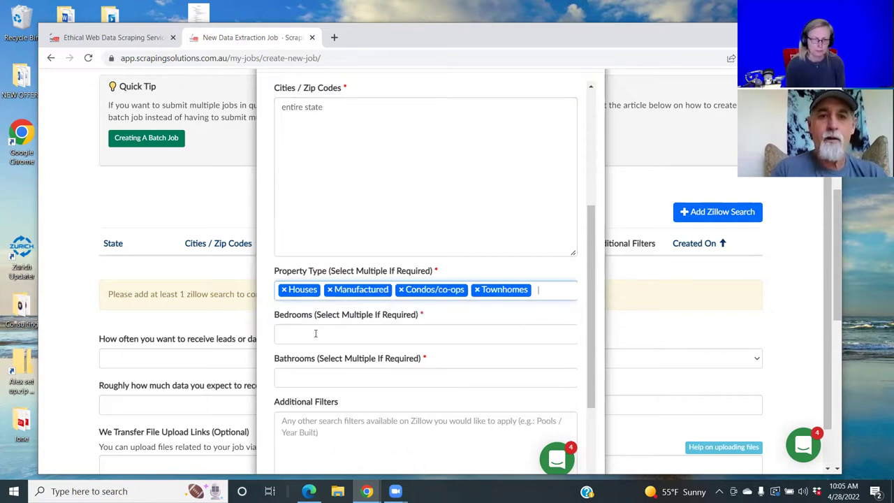
Set the search's bedrooms to 2+ and bathrooms to Any, and submit the Zillow search.
{"action": "left_click", "coordinate": [314, 333]}
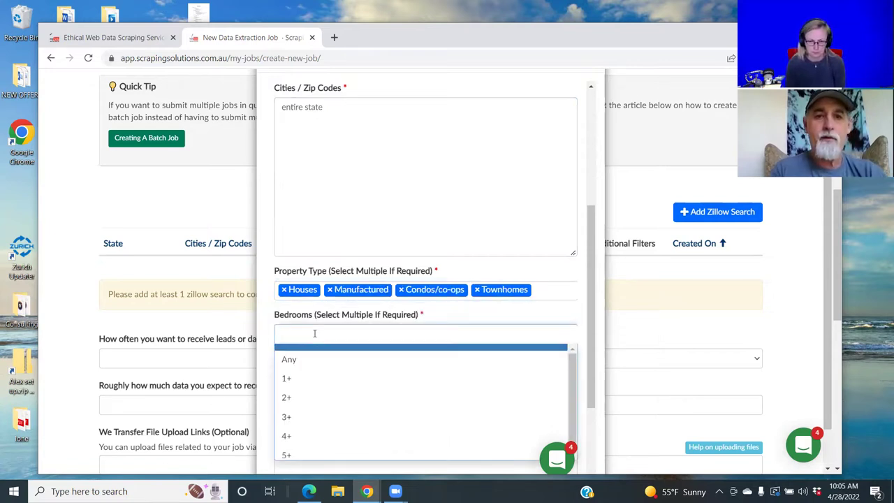
{"action": "left_click", "coordinate": [303, 397]}
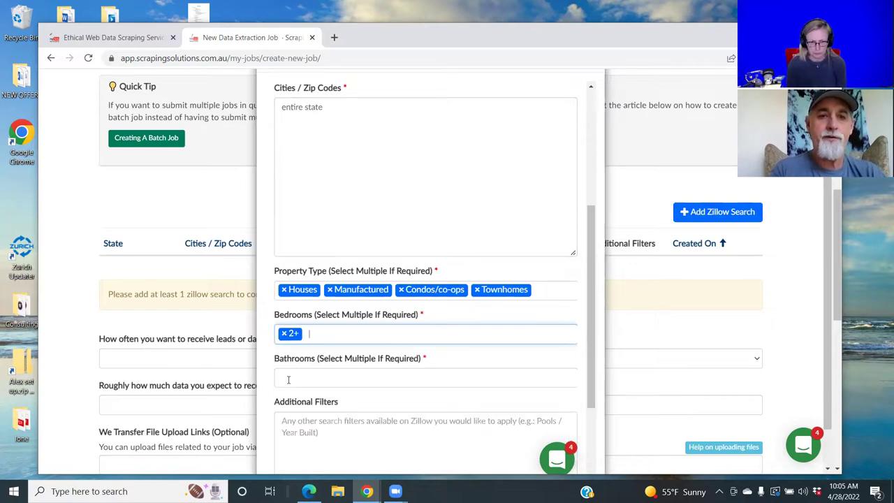
{"action": "left_click", "coordinate": [288, 380]}
{"action": "left_click", "coordinate": [297, 280]}
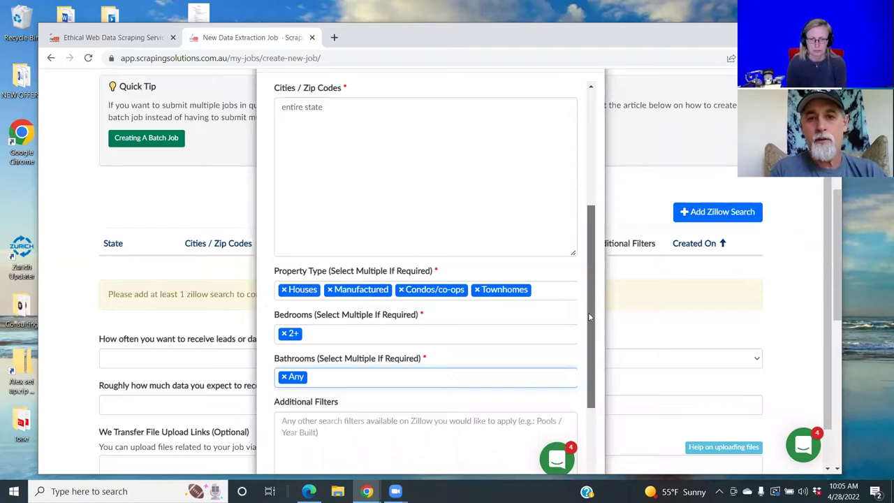
{"action": "left_click_drag", "start_coordinate": [589, 317], "coordinate": [591, 430]}
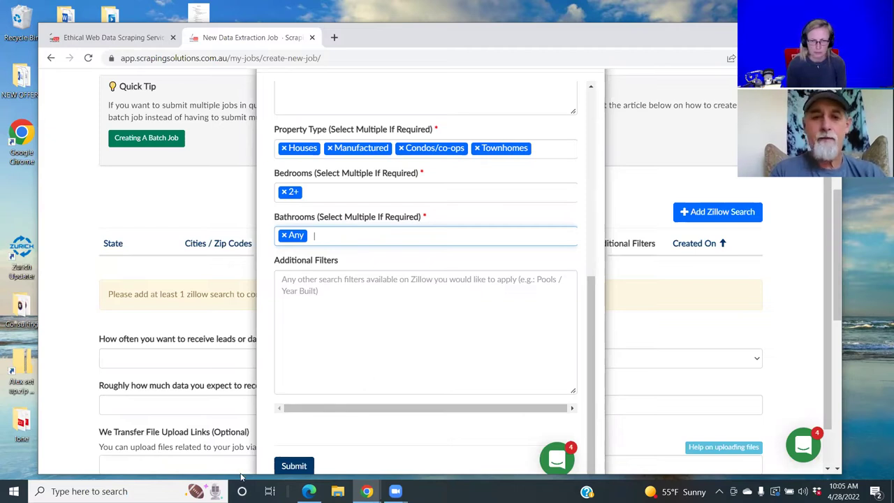
{"action": "left_click", "coordinate": [294, 466]}
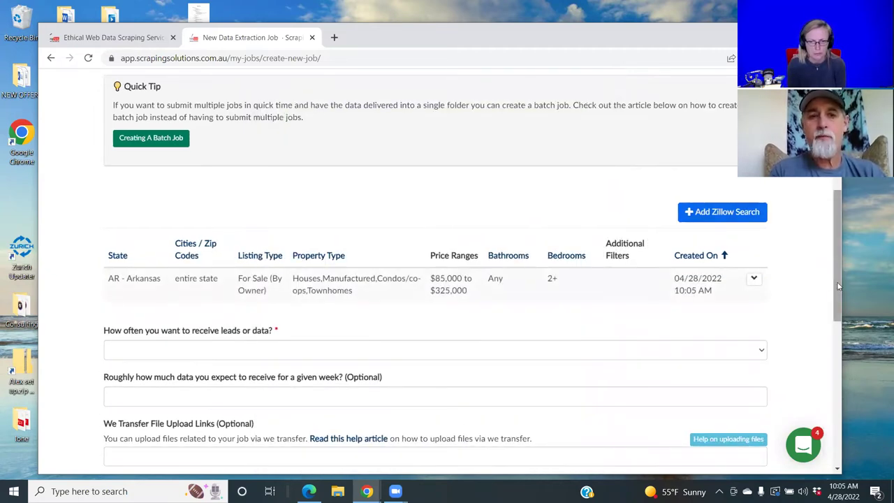
Set the data delivery frequency to Once Off Extraction and create the job.
{"action": "left_click_drag", "start_coordinate": [837, 282], "coordinate": [834, 337]}
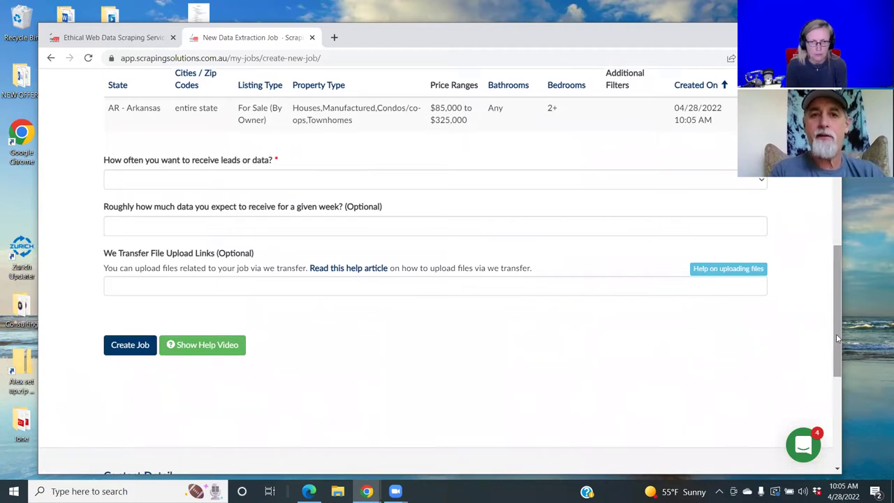
{"action": "left_click_drag", "start_coordinate": [836, 333], "coordinate": [834, 312]}
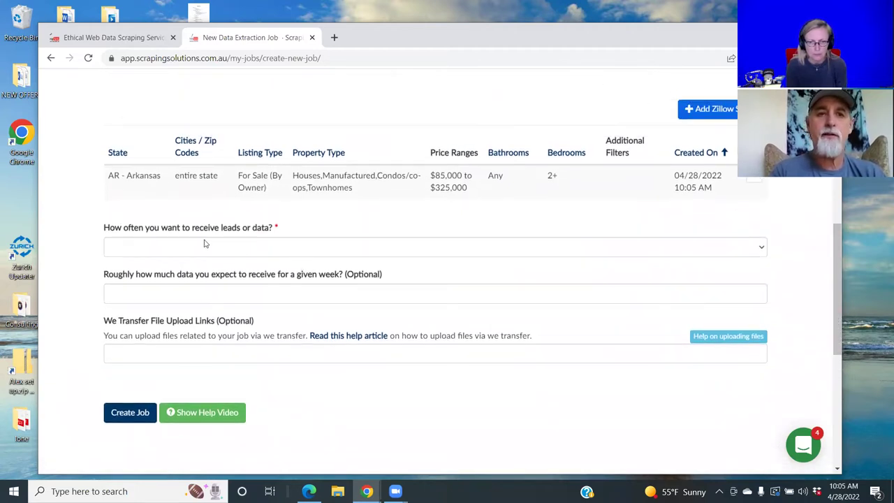
{"action": "left_click", "coordinate": [761, 250]}
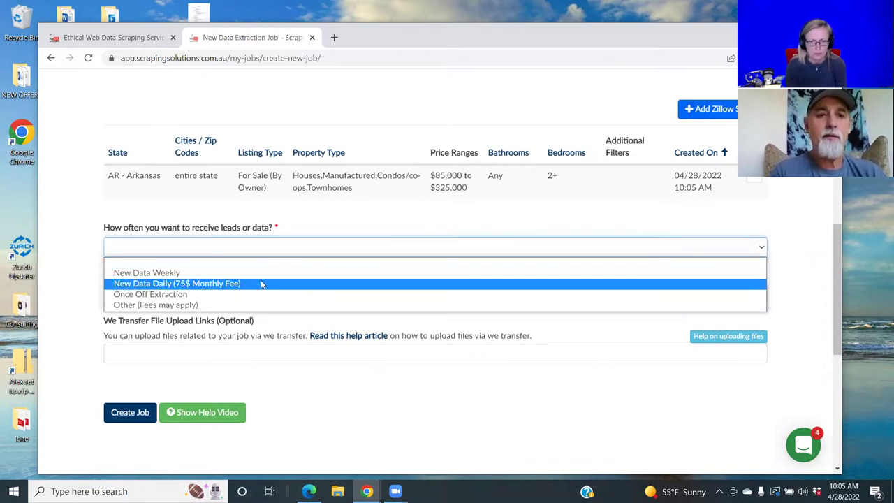
{"action": "left_click", "coordinate": [244, 294]}
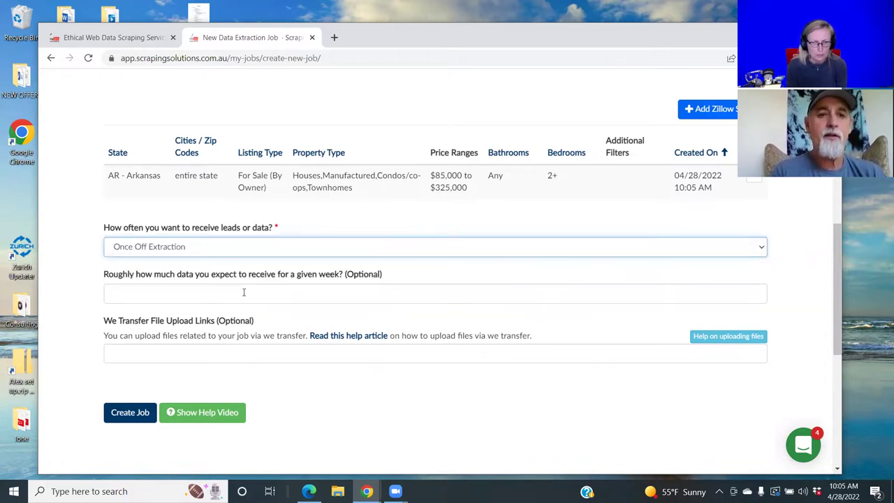
{"action": "left_click", "coordinate": [126, 417]}
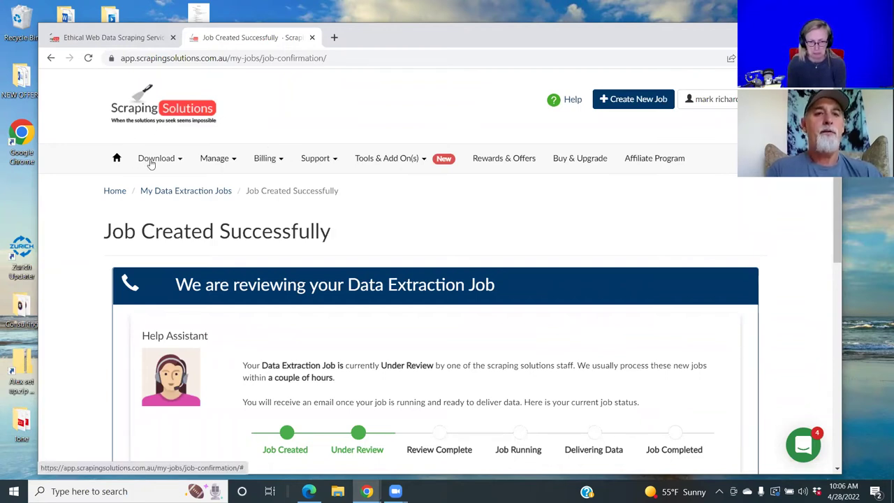
Go to the My Data downloads and download the Zillow extraction finished on 04/23/2022.
{"action": "left_click", "coordinate": [150, 161]}
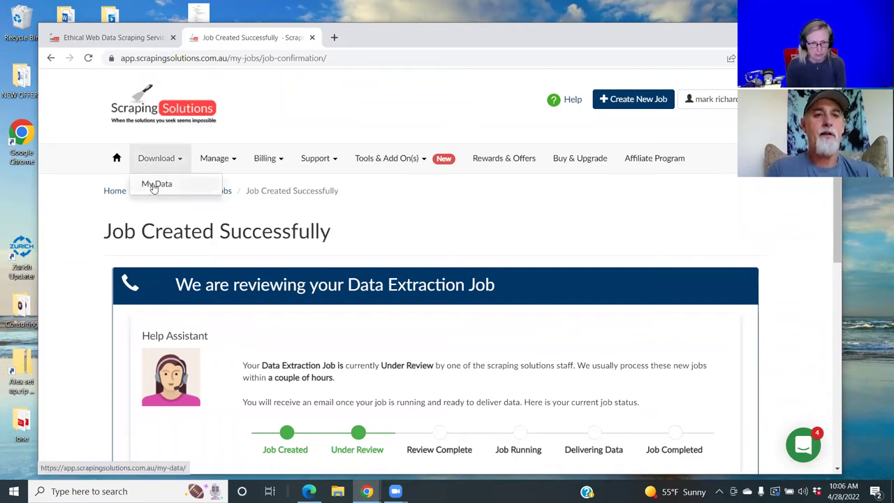
{"action": "left_click", "coordinate": [153, 186]}
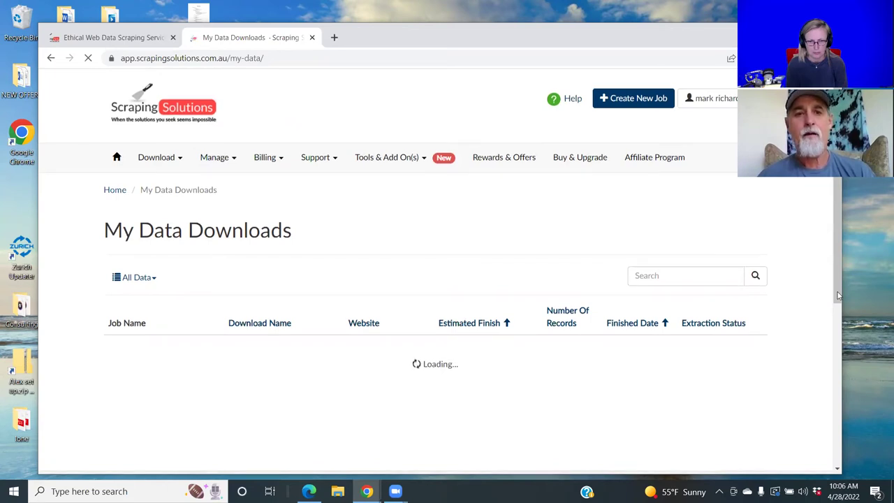
{"action": "left_click_drag", "start_coordinate": [839, 292], "coordinate": [834, 328]}
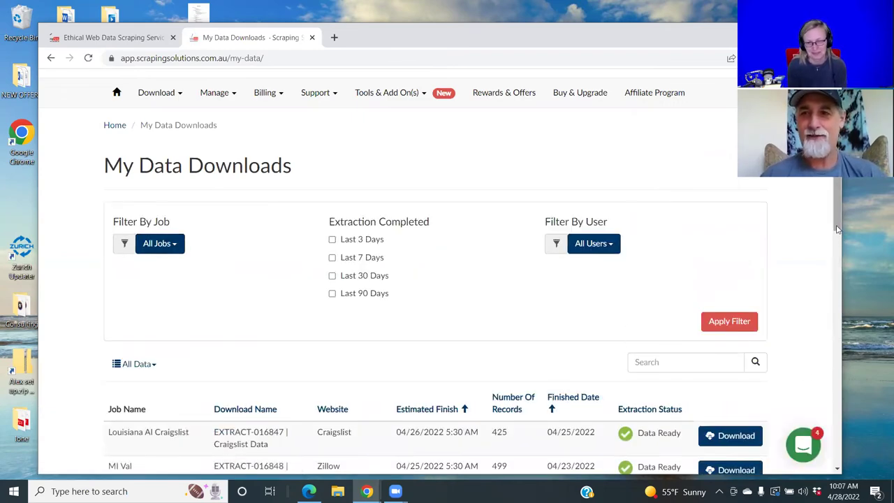
{"action": "left_click_drag", "start_coordinate": [838, 240], "coordinate": [833, 260]}
{"action": "scroll", "coordinate": [833, 260], "scroll_direction": "up", "scroll_amount": 2}
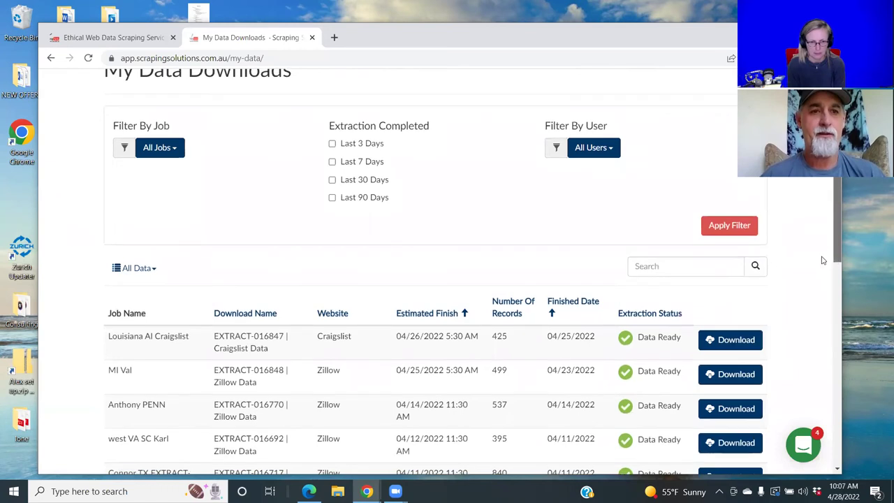
{"action": "left_click", "coordinate": [734, 375]}
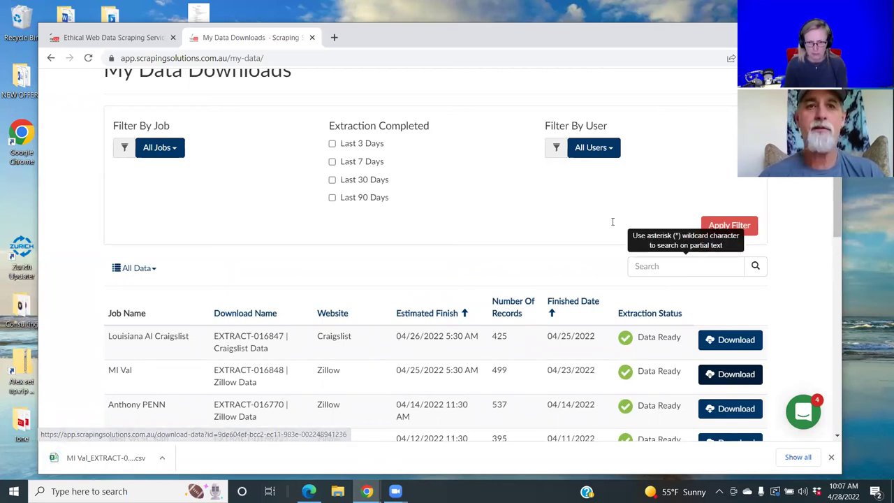
Open a new browser tab.
{"action": "left_click", "coordinate": [334, 37]}
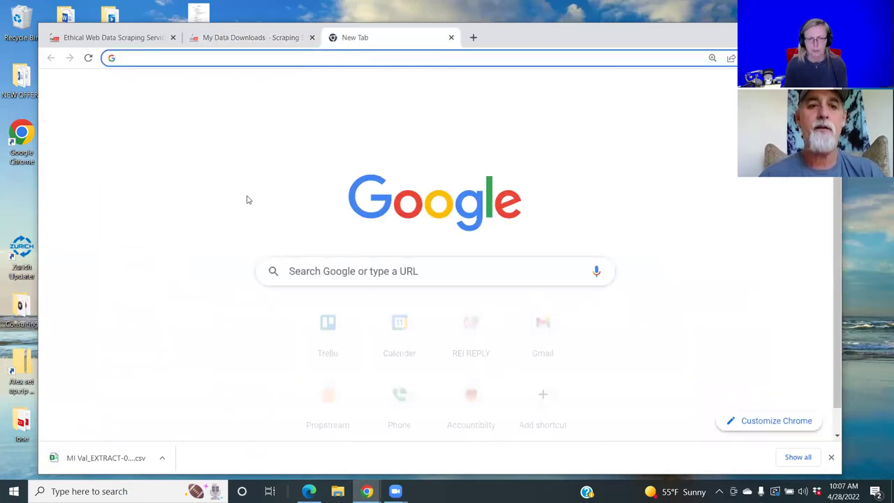